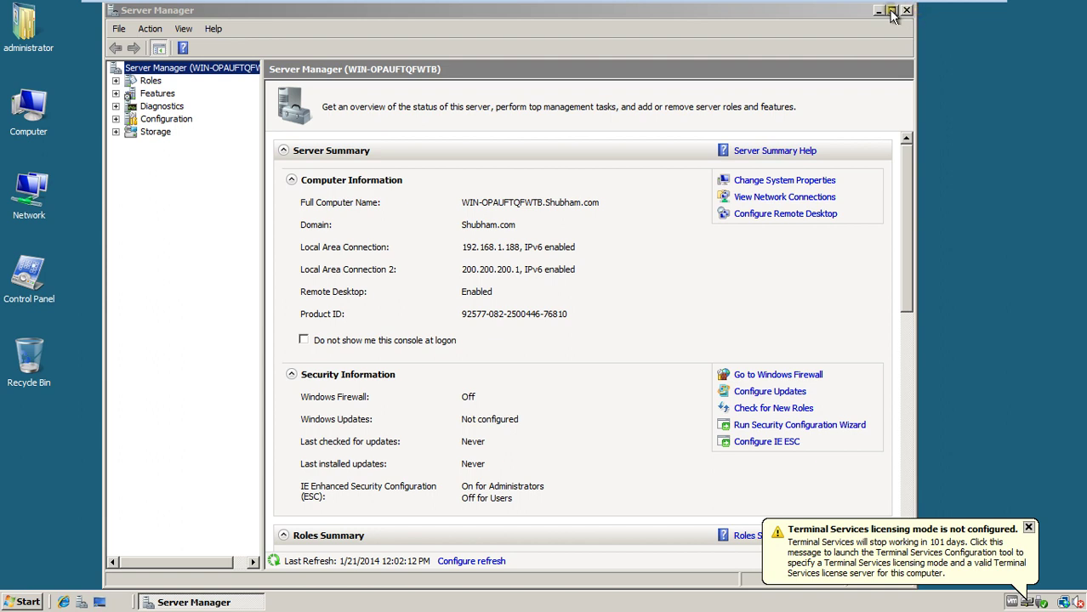
Close Server Manager and open the Windows Server Backup console to check whether the backup feature is available.
left_click(907, 10)
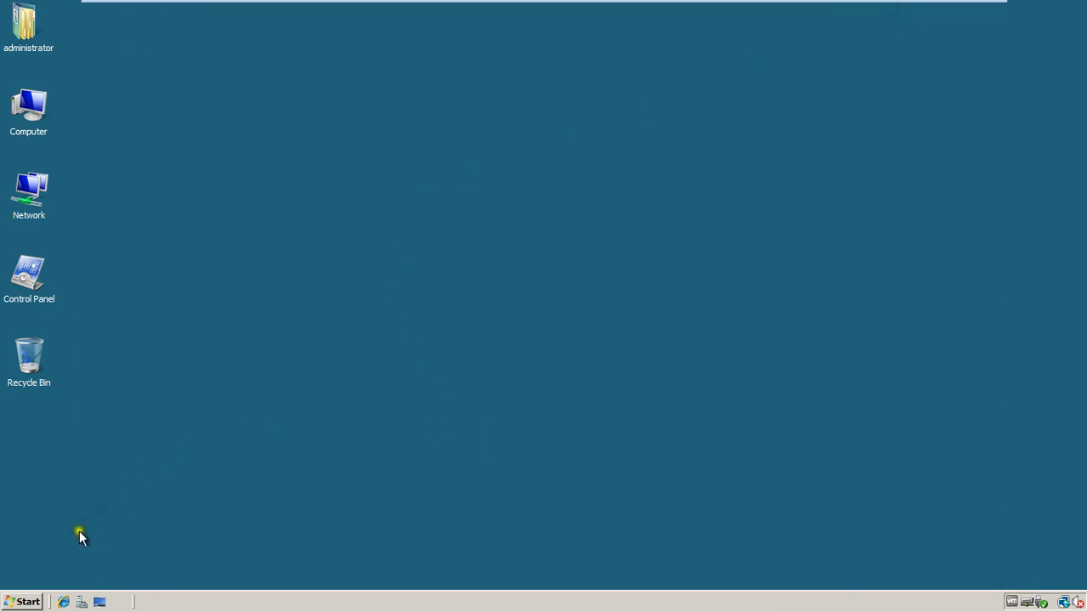
left_click(24, 602)
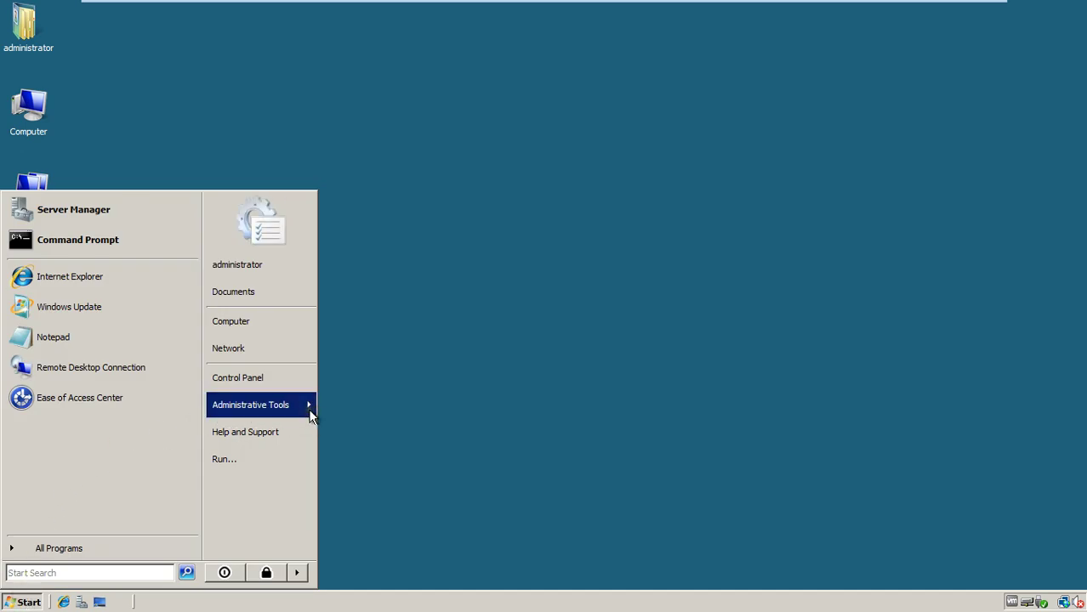
mouse_move(311, 415)
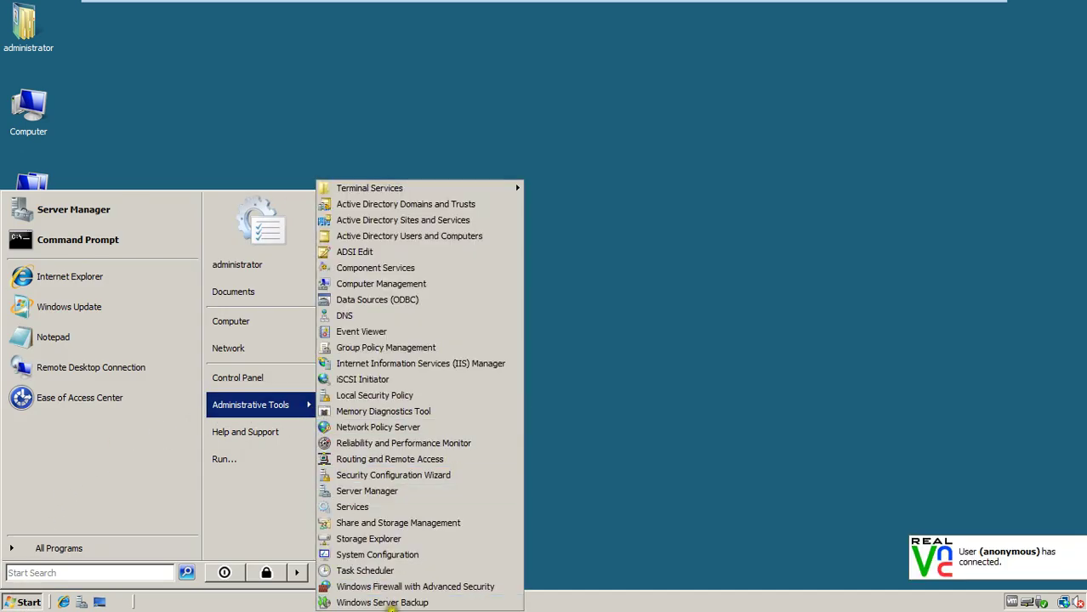
left_click(396, 603)
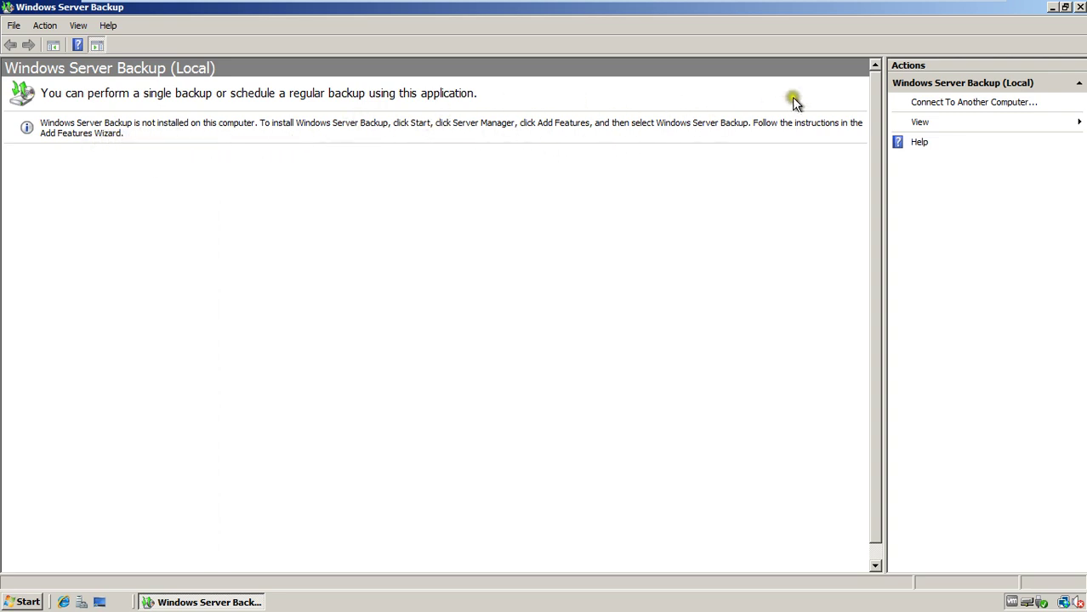
Close Windows Server Backup and open Server Manager from the administrative tools.
left_click(1080, 7)
left_click(12, 602)
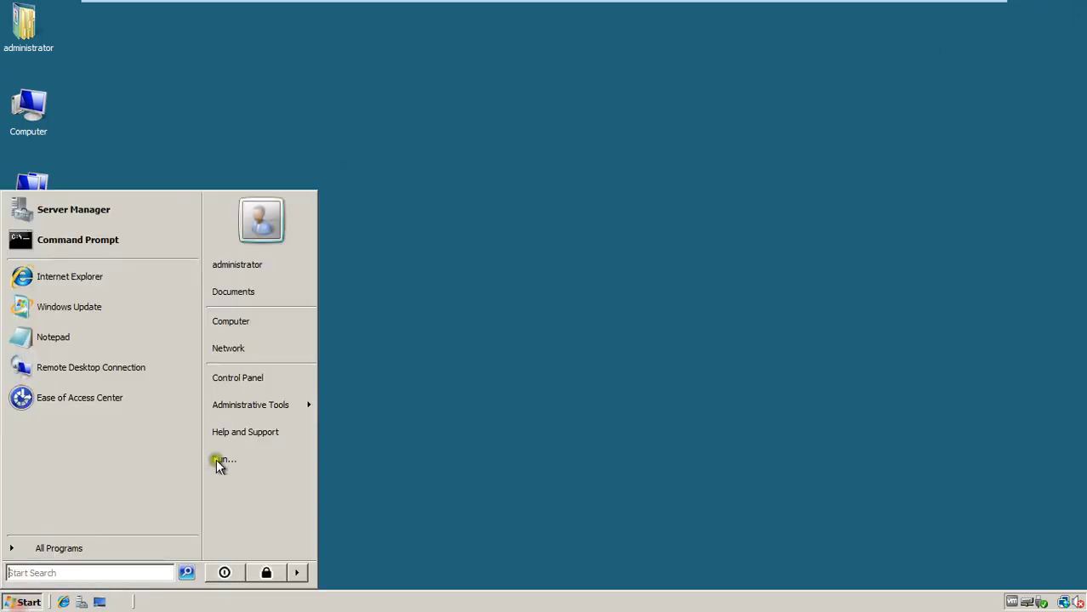
mouse_move(286, 411)
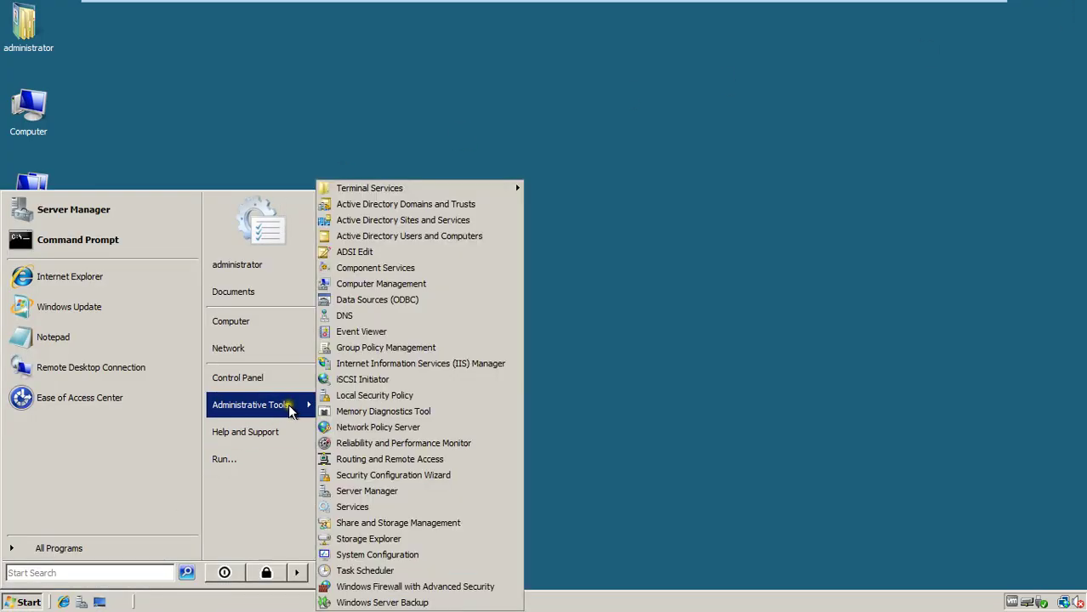
left_click(357, 491)
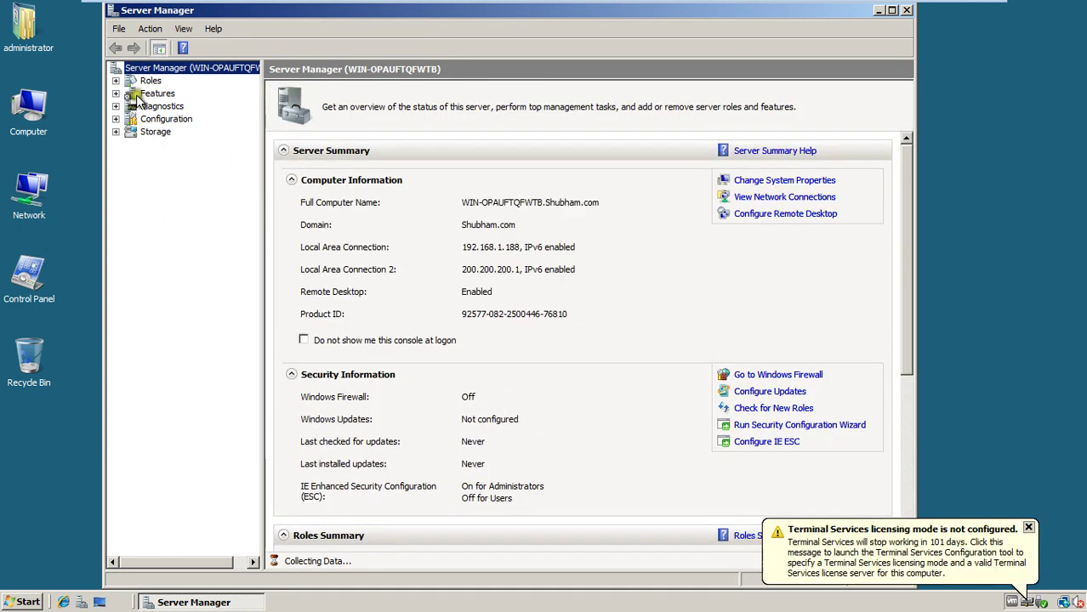
Expand the Features node in Server Manager and start the Add Features Wizard.
right_click(156, 96)
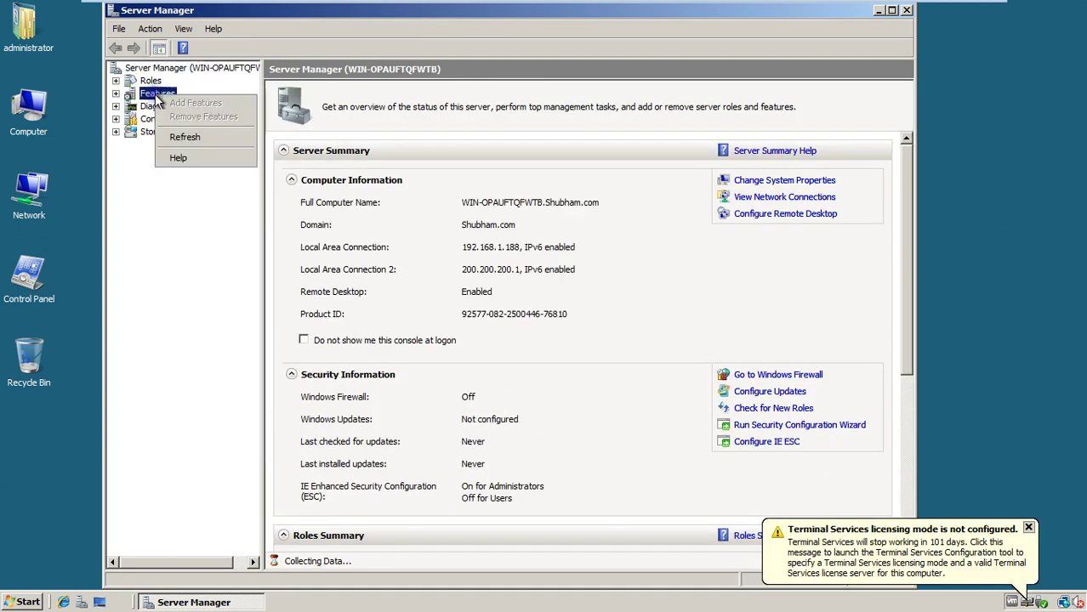
left_click(119, 95)
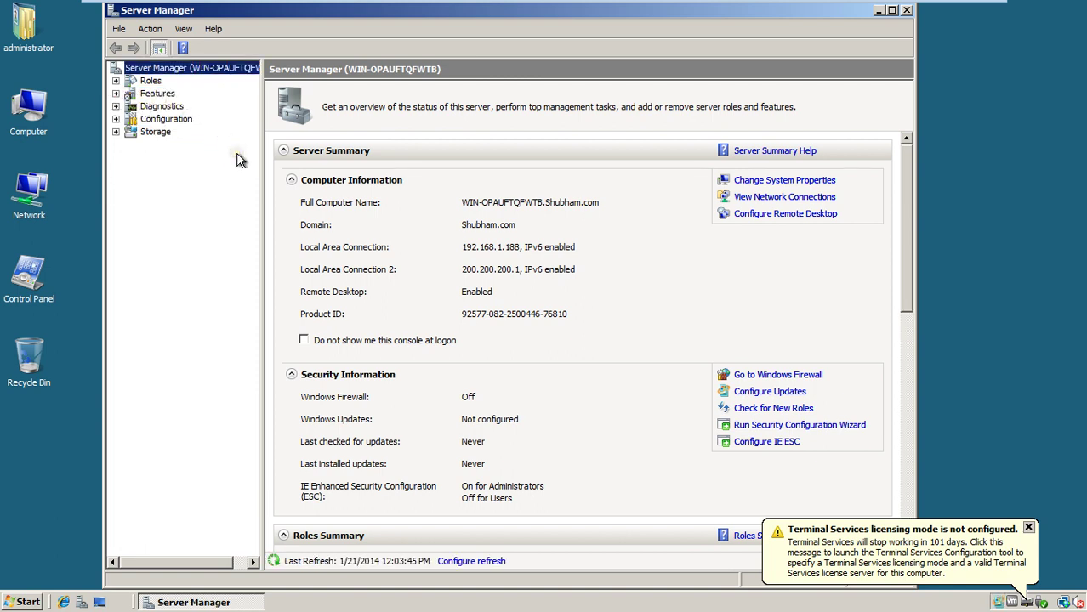
left_click(115, 93)
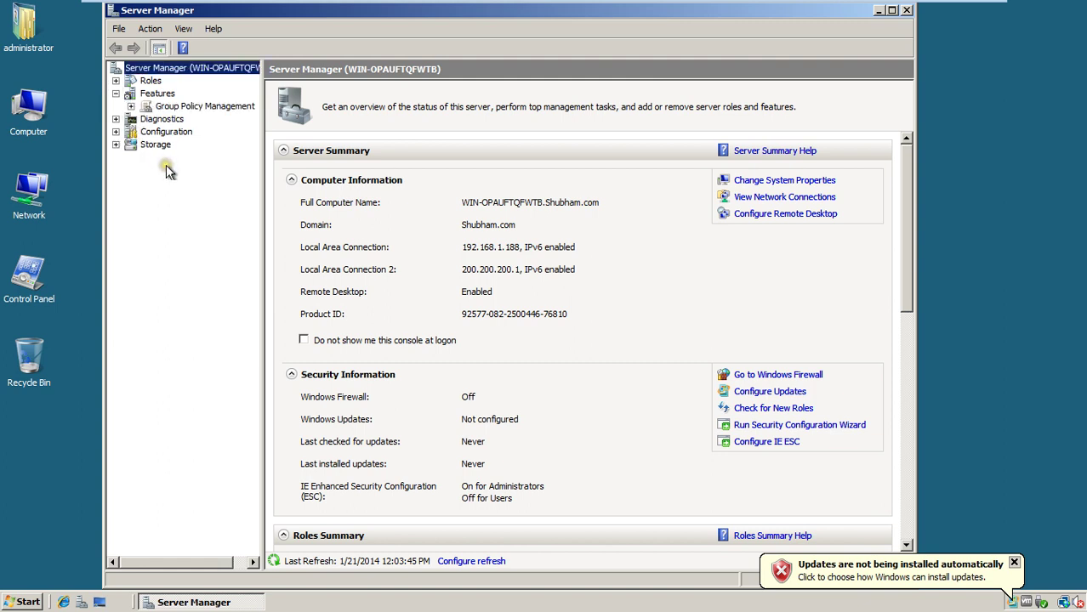
right_click(155, 94)
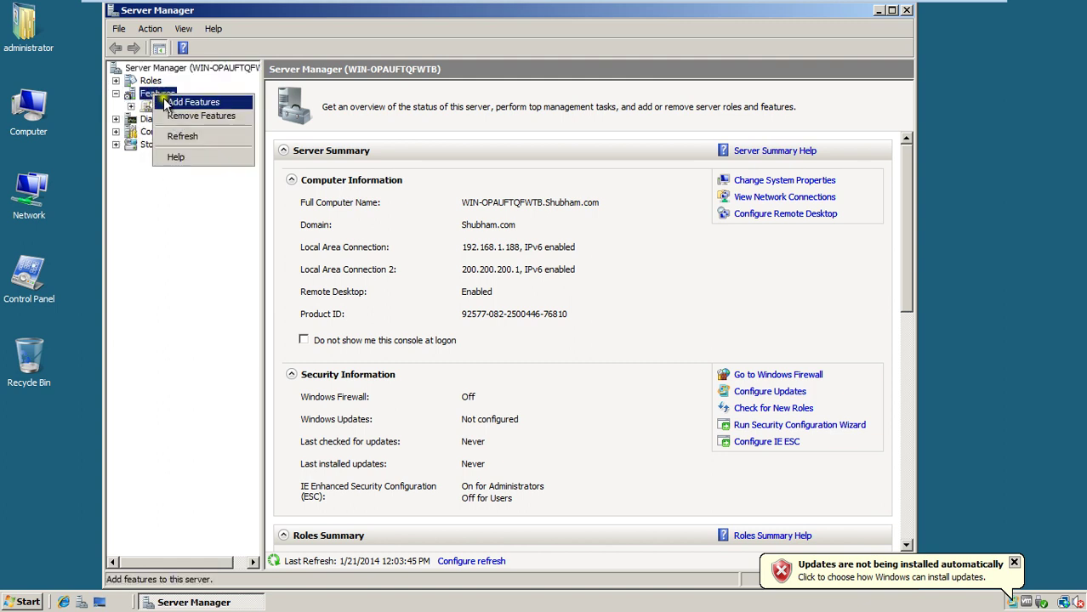
left_click(194, 103)
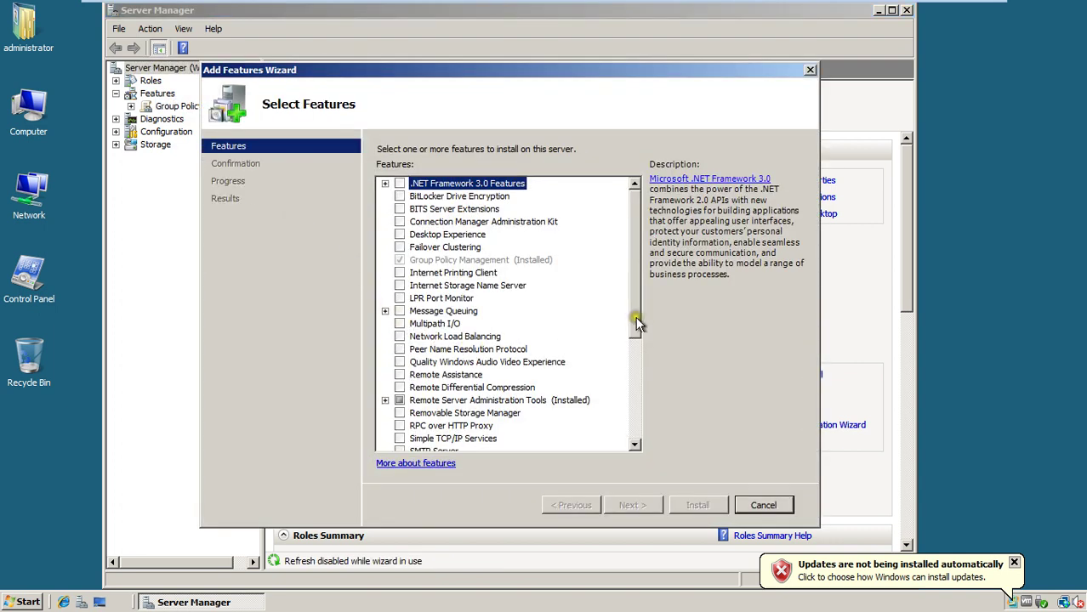
Select Windows Server Backup Features for installation and expand its sub-features.
left_click_drag(635, 319, 643, 410)
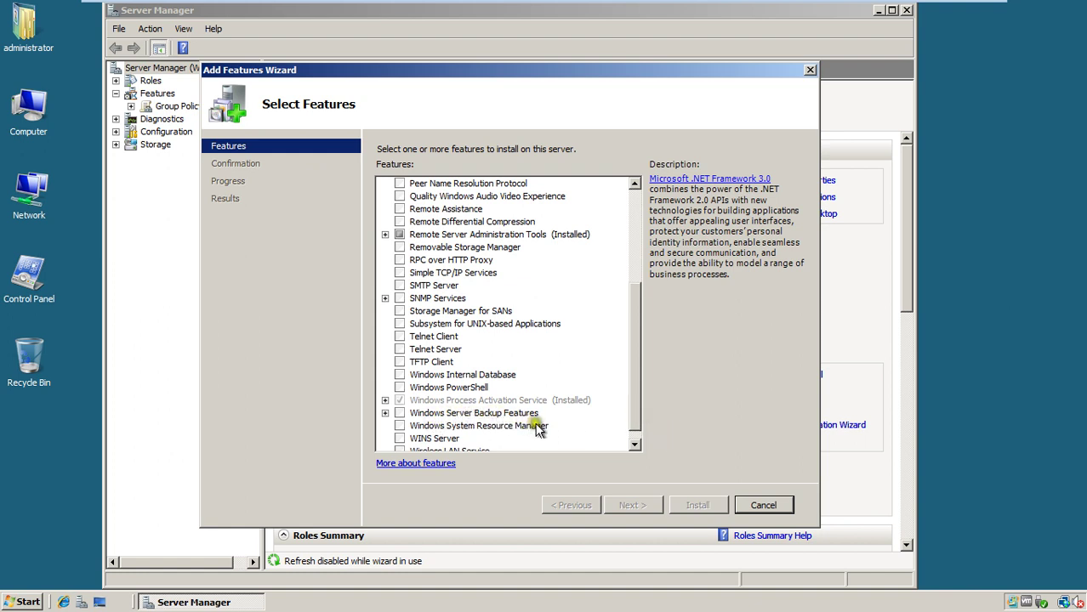
left_click(400, 415)
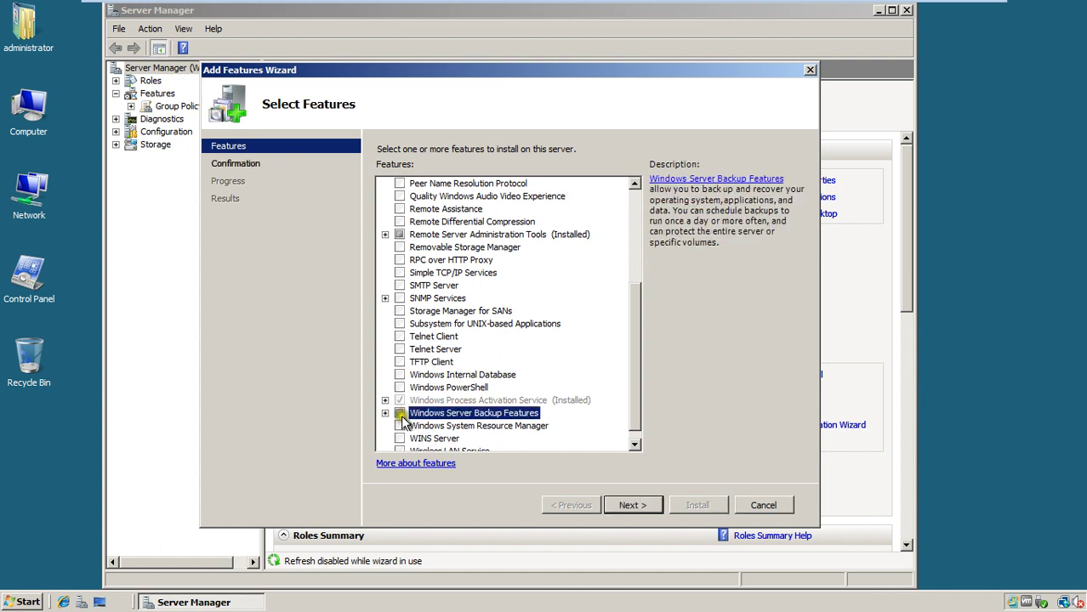
left_click(385, 413)
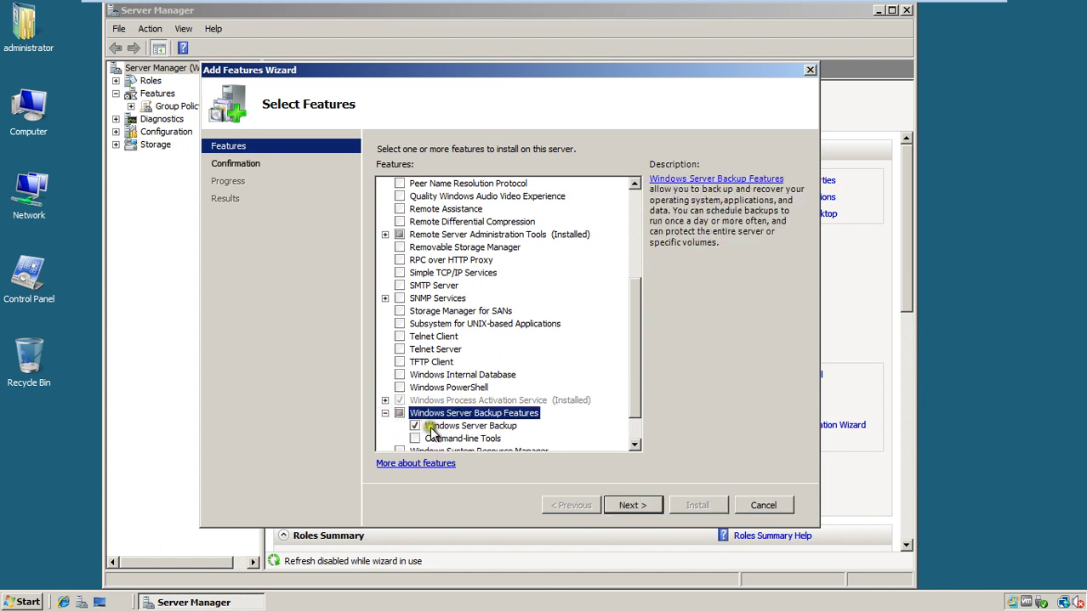
Include Command-line Tools with the required Windows PowerShell feature, and install the selected features.
scroll(532, 436, "down", 1)
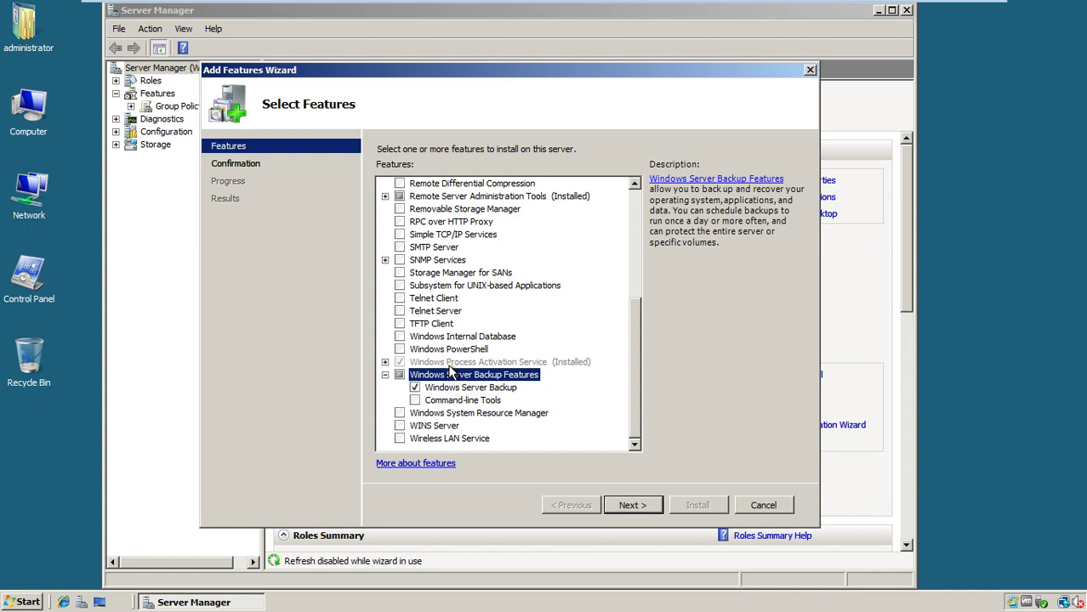
left_click(415, 400)
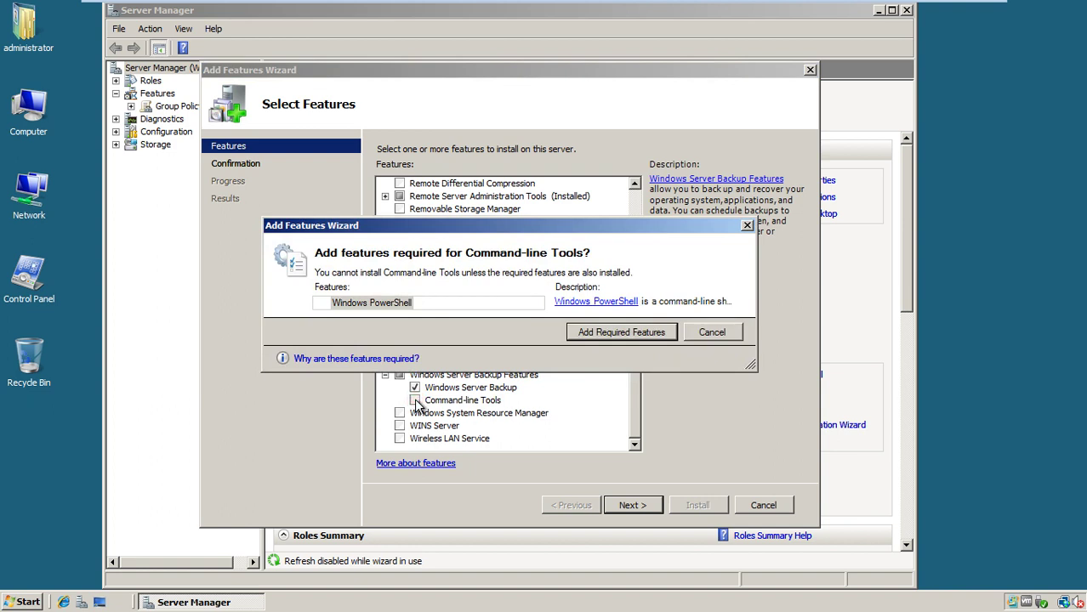
left_click(571, 333)
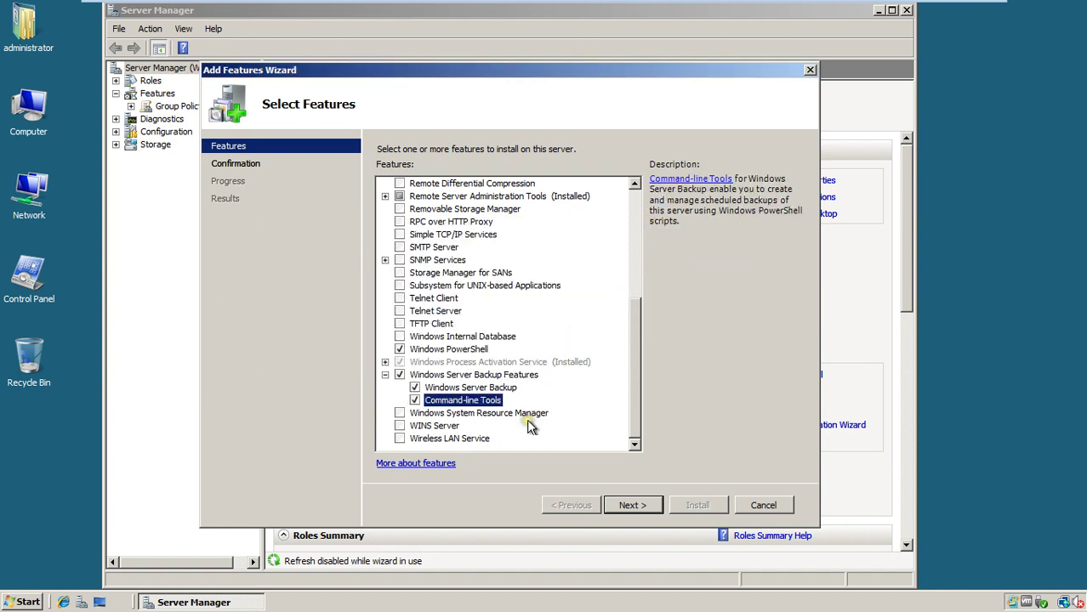
left_click(630, 505)
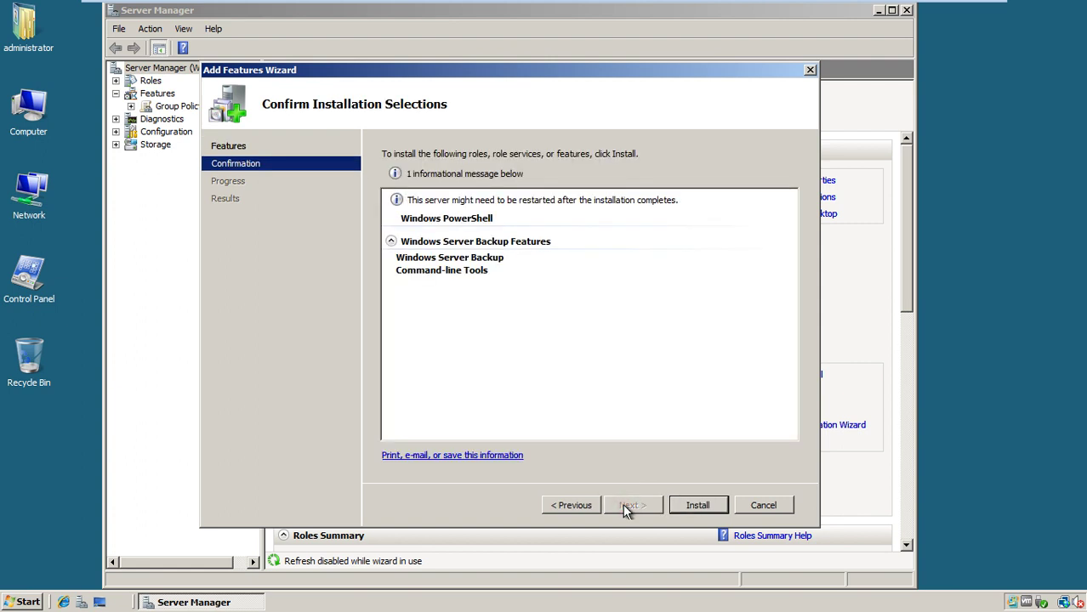
left_click(697, 508)
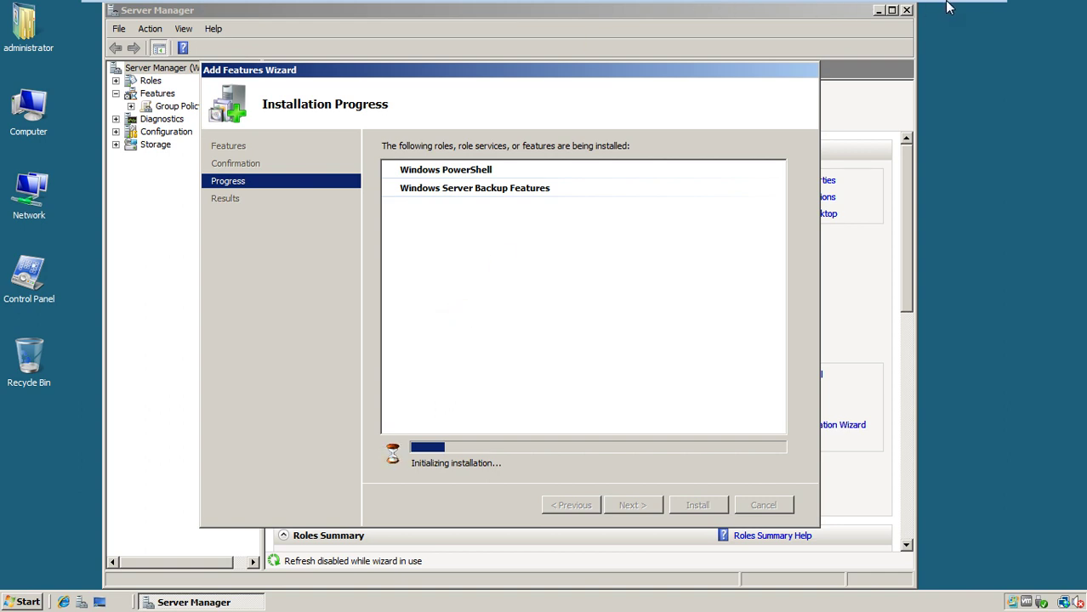
mouse_move(944, 7)
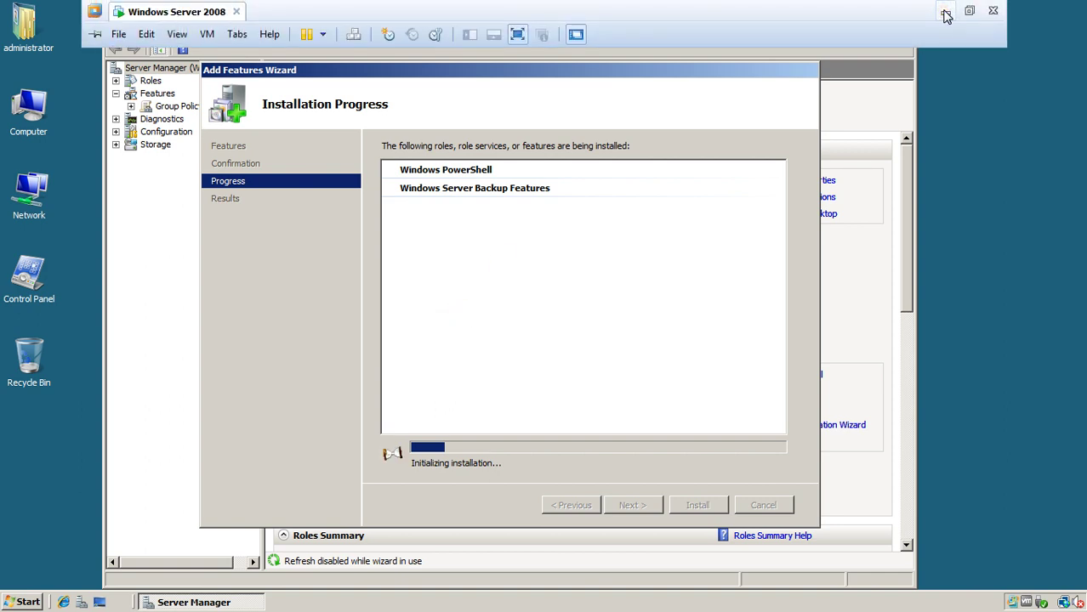
left_click(945, 12)
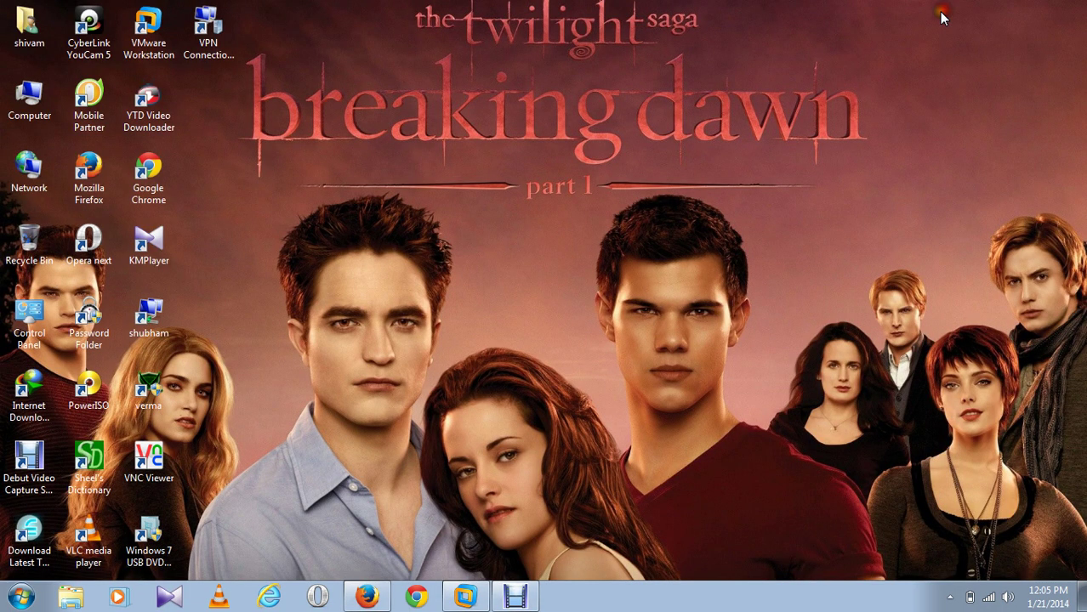
left_click(515, 596)
left_click(377, 495)
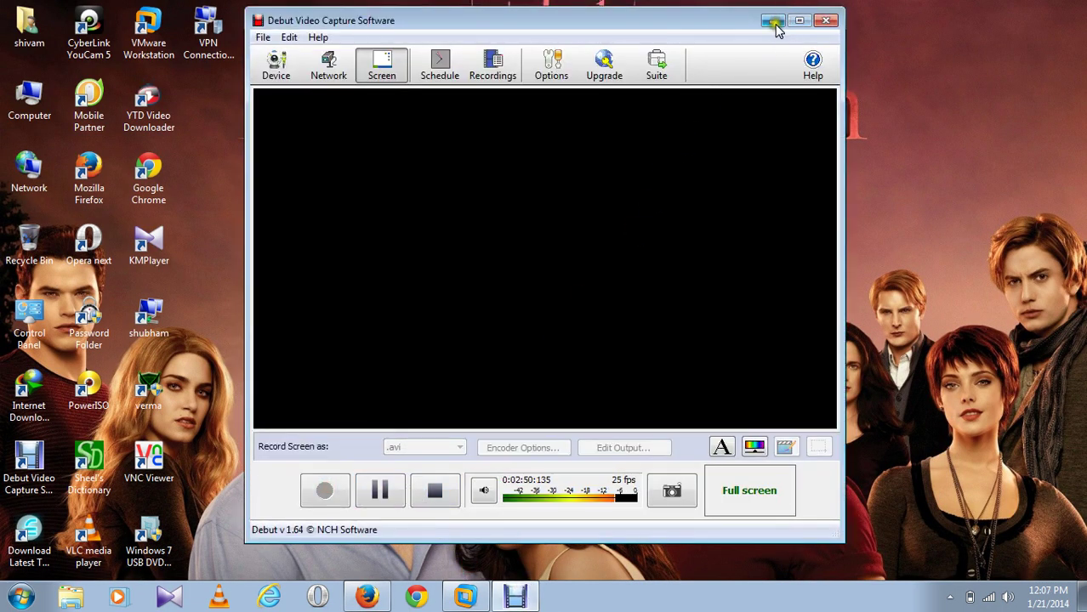
left_click(773, 21)
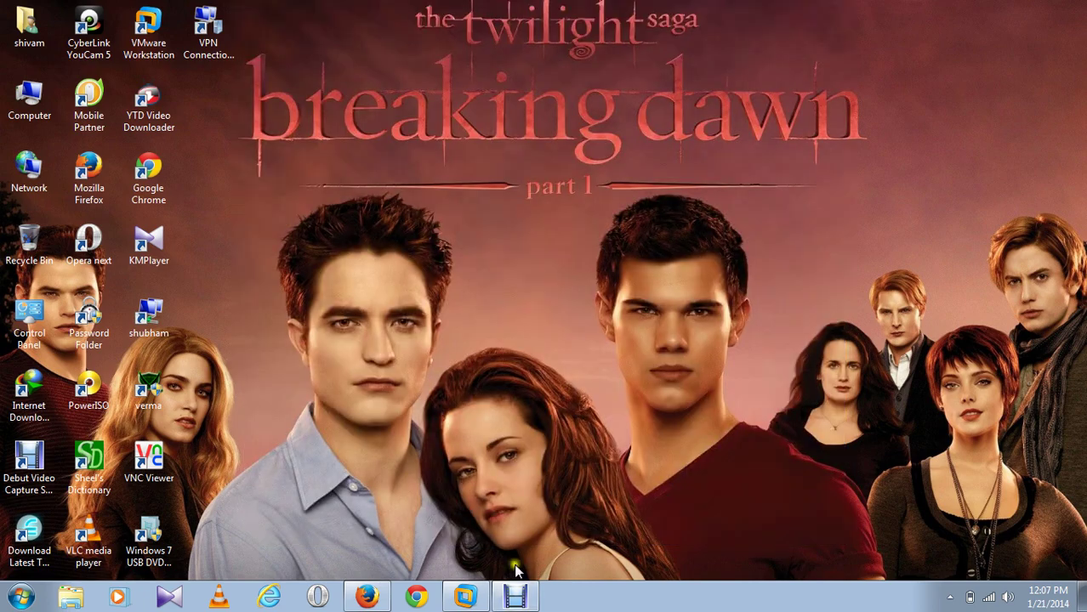
left_click(444, 592)
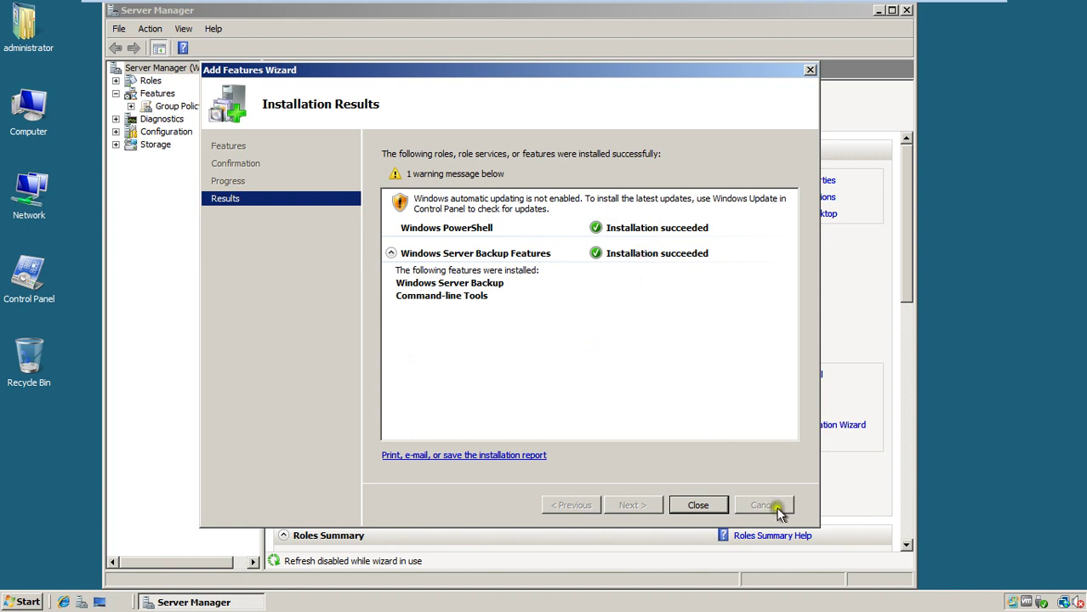
Close the finished wizard and Server Manager, and open the Windows Server Backup console.
left_click(702, 508)
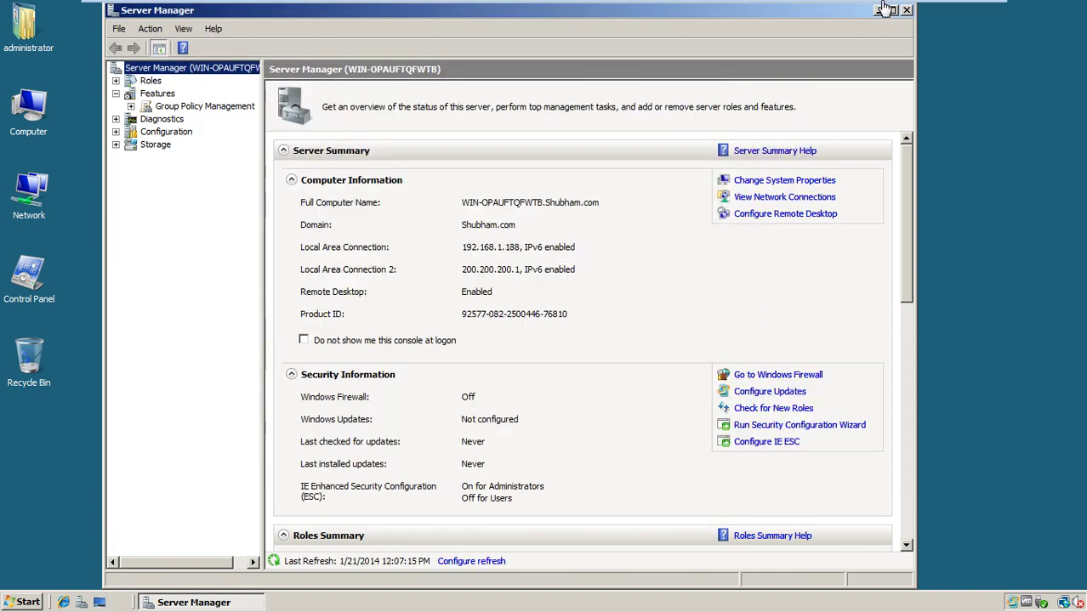
left_click(907, 10)
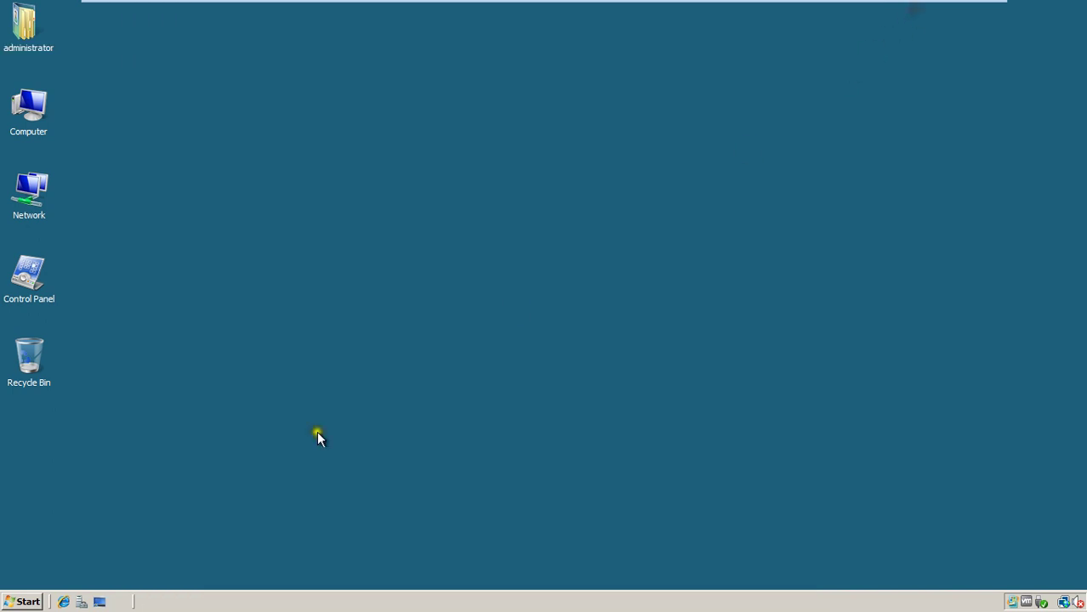
left_click(15, 598)
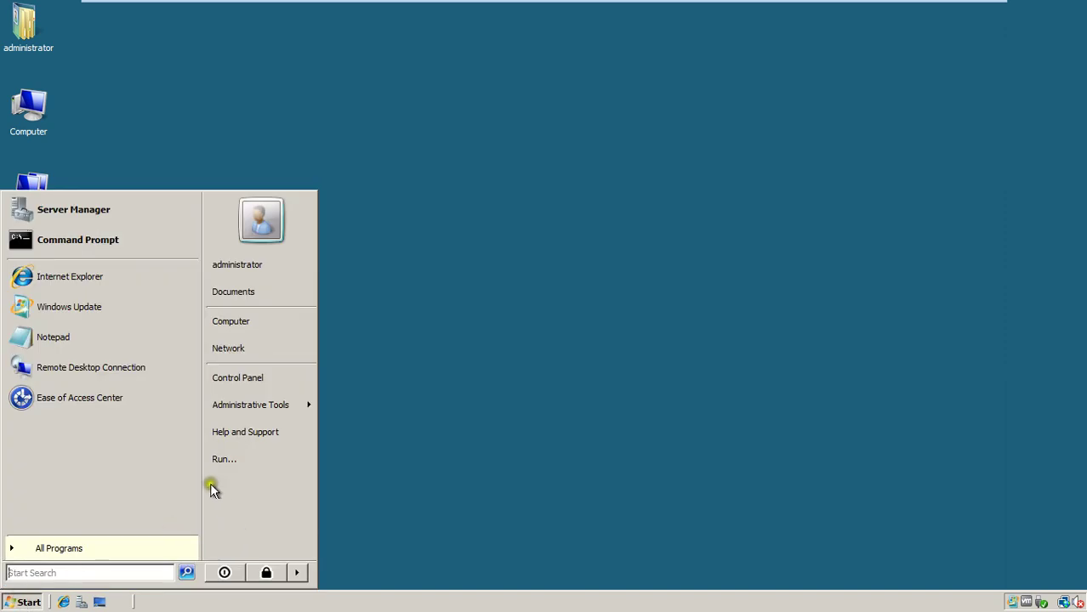
left_click(239, 405)
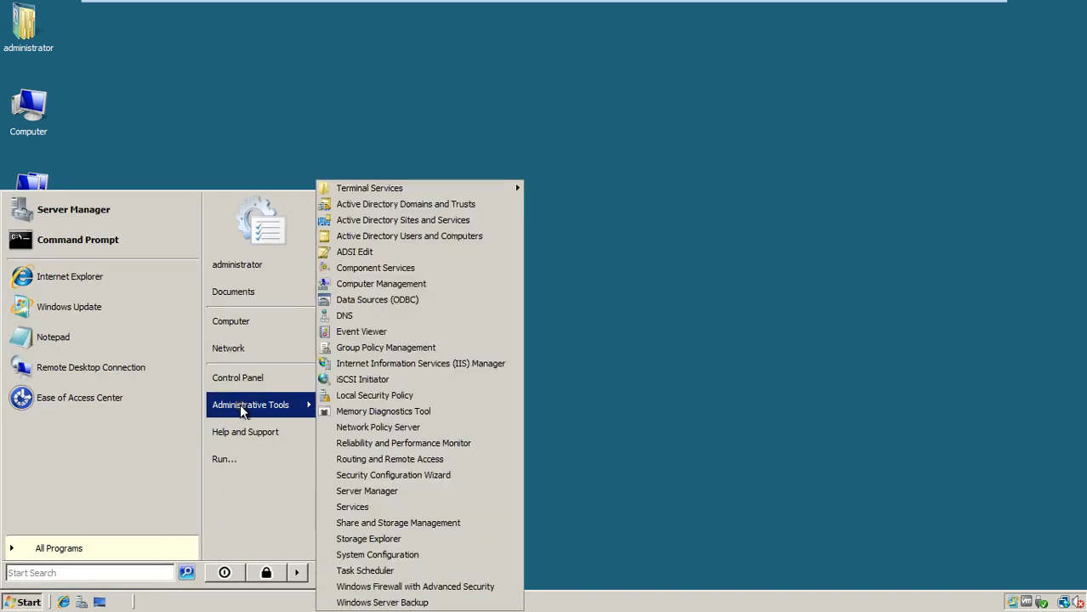
left_click(387, 603)
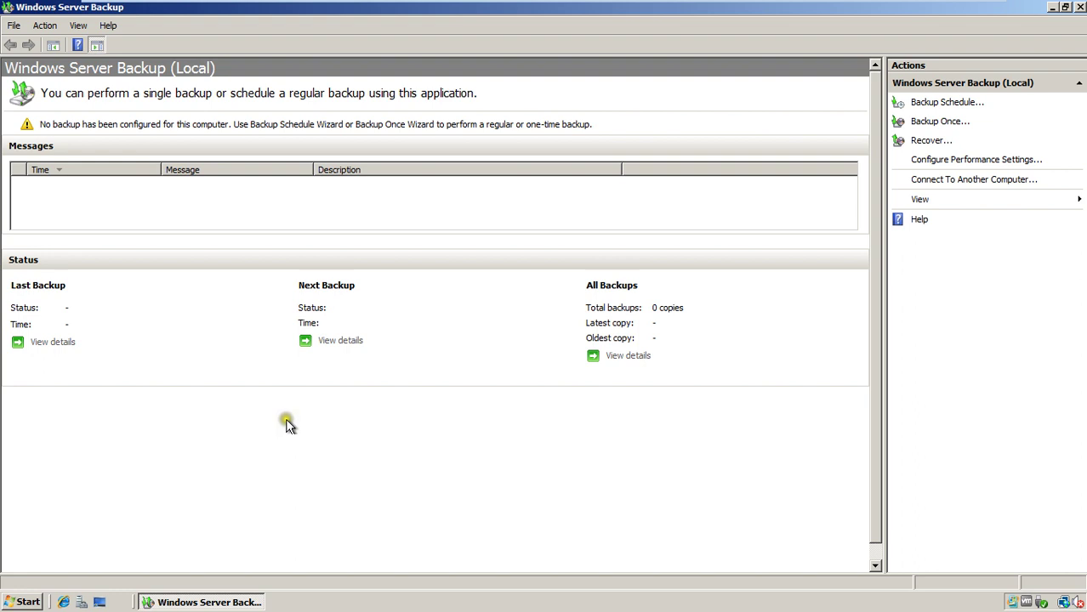
mouse_move(759, 7)
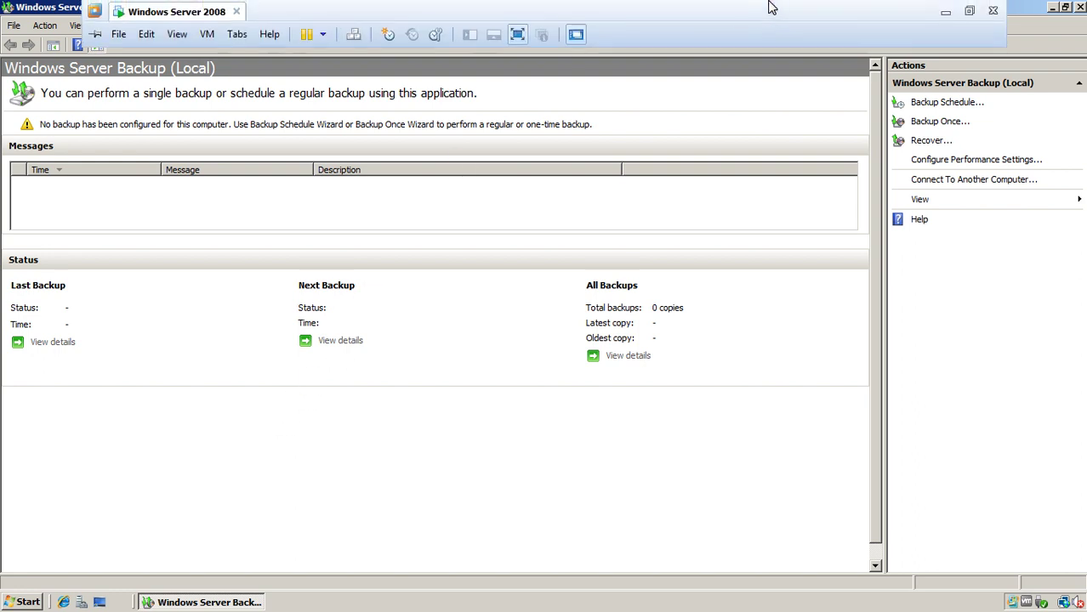
left_click(942, 14)
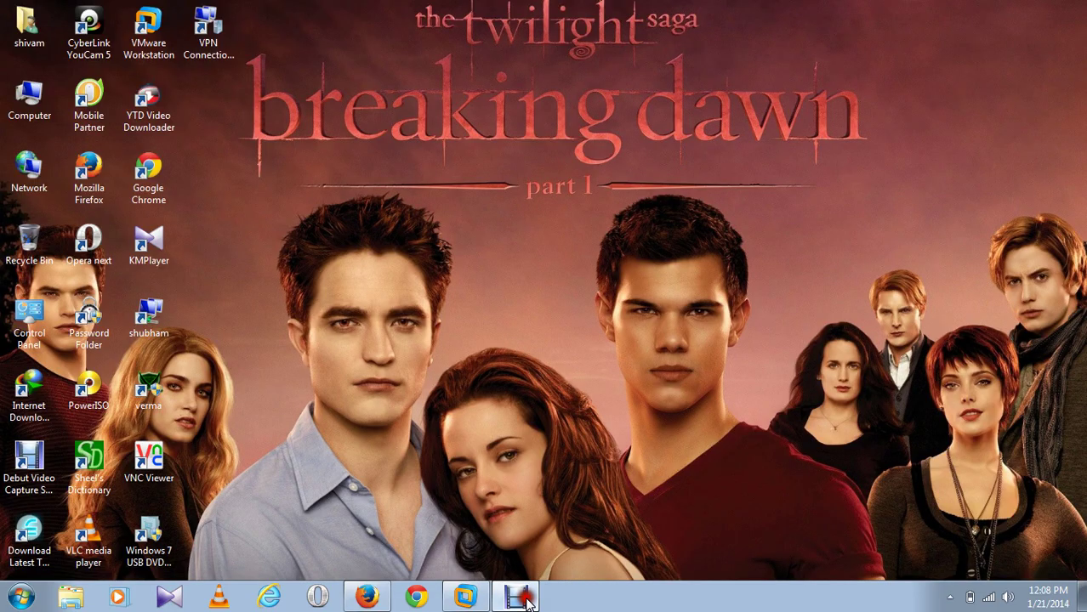